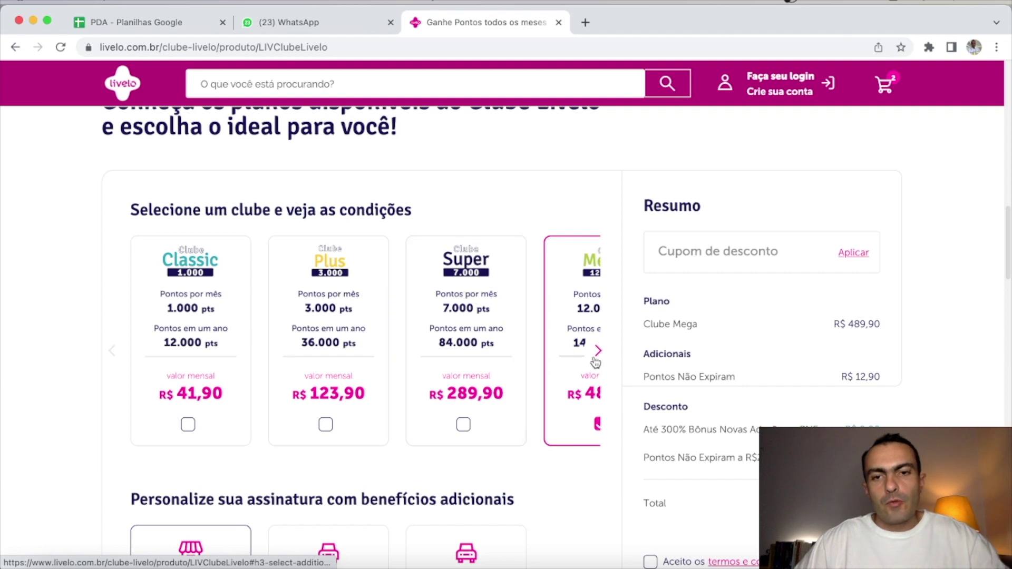
# Examine the Clube Livelo plans through Clube Top and read the bonus campaign conditions in the promotional banner
pyautogui.click(598, 352)
pyautogui.click(601, 357)
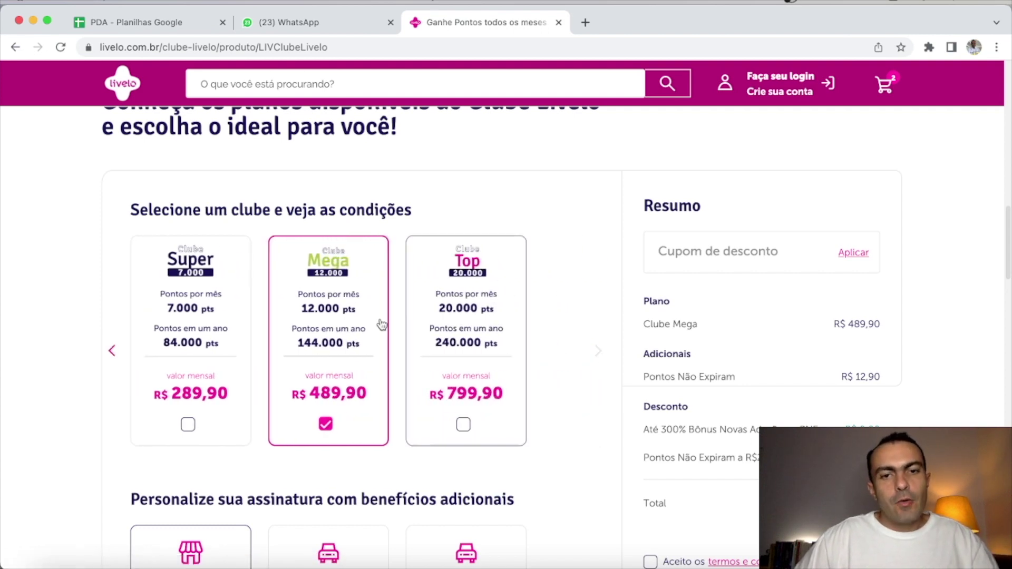
pyautogui.scroll(-3, 598, 314)
pyautogui.scroll(15, 598, 314)
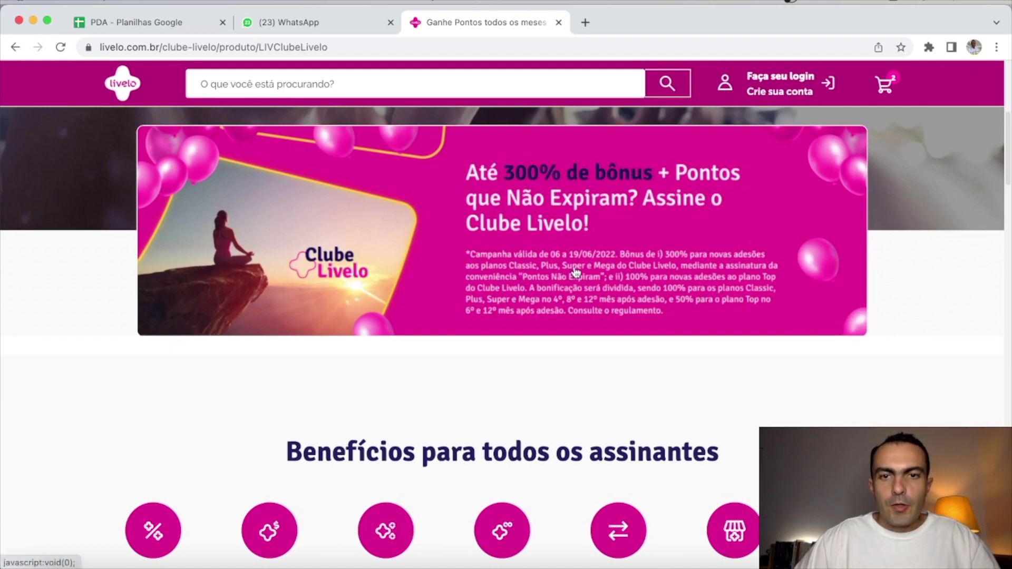
pyautogui.scroll(-7, 3, 289)
pyautogui.scroll(-11, 3, 288)
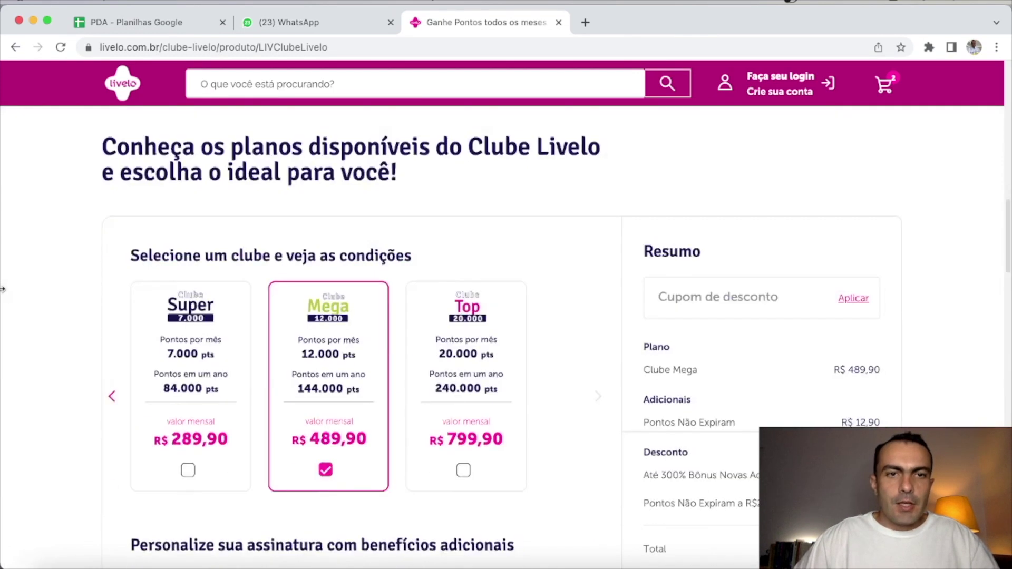
# Go back through the club plans to Clube Classic 1.000 and select it to review its price summary
pyautogui.click(113, 261)
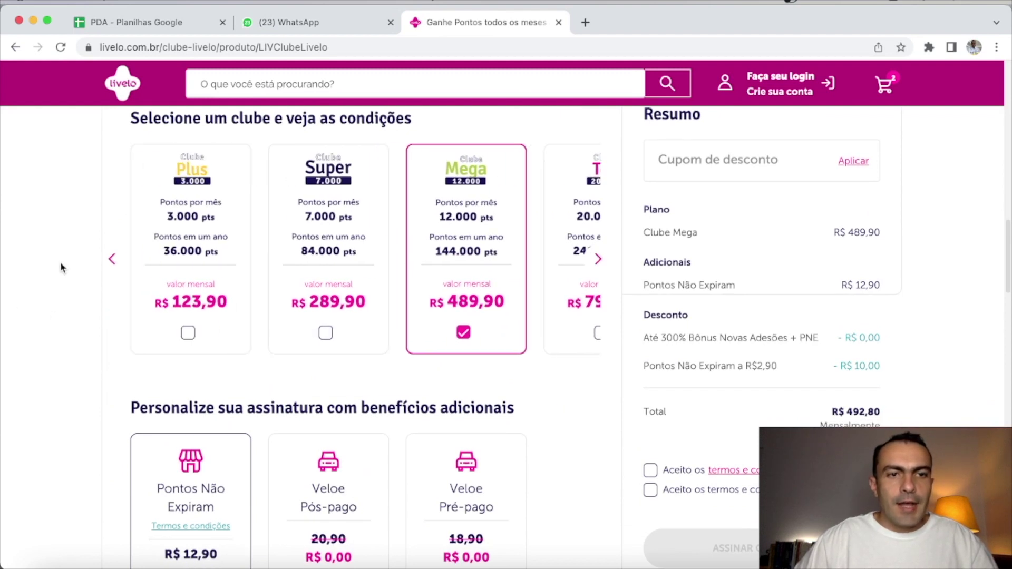
pyautogui.scroll(2, 59, 266)
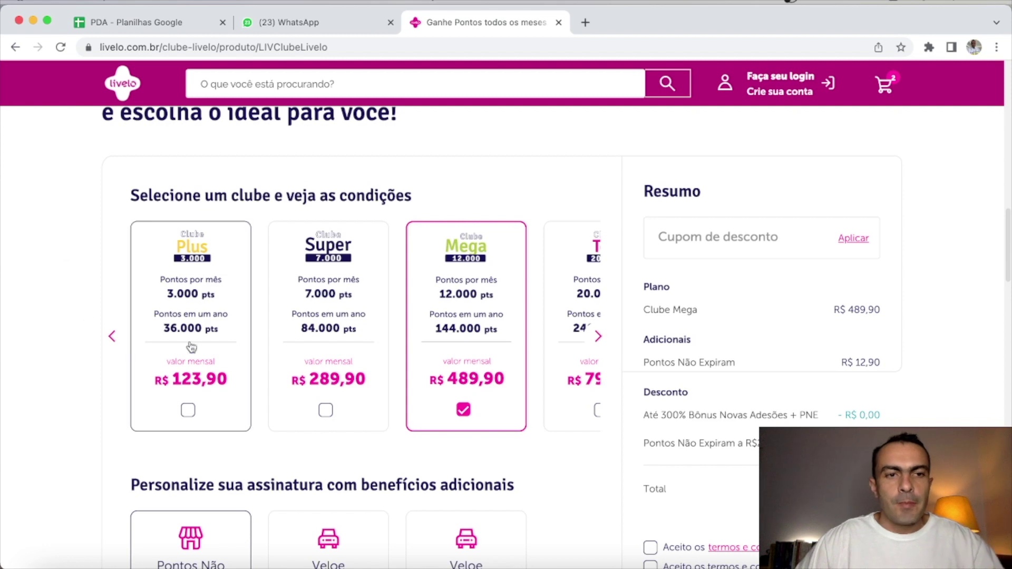
pyautogui.click(110, 340)
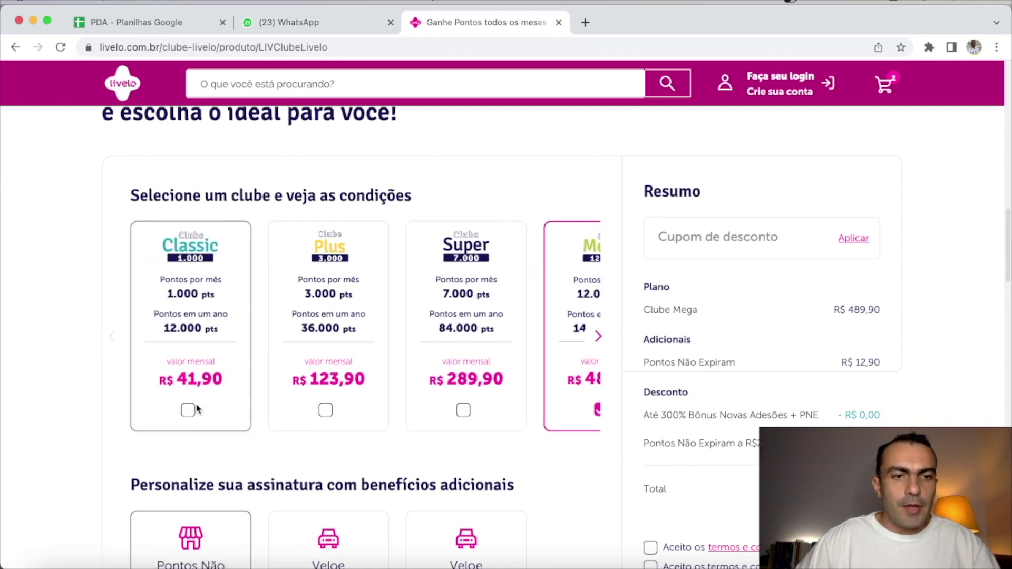
pyautogui.click(189, 411)
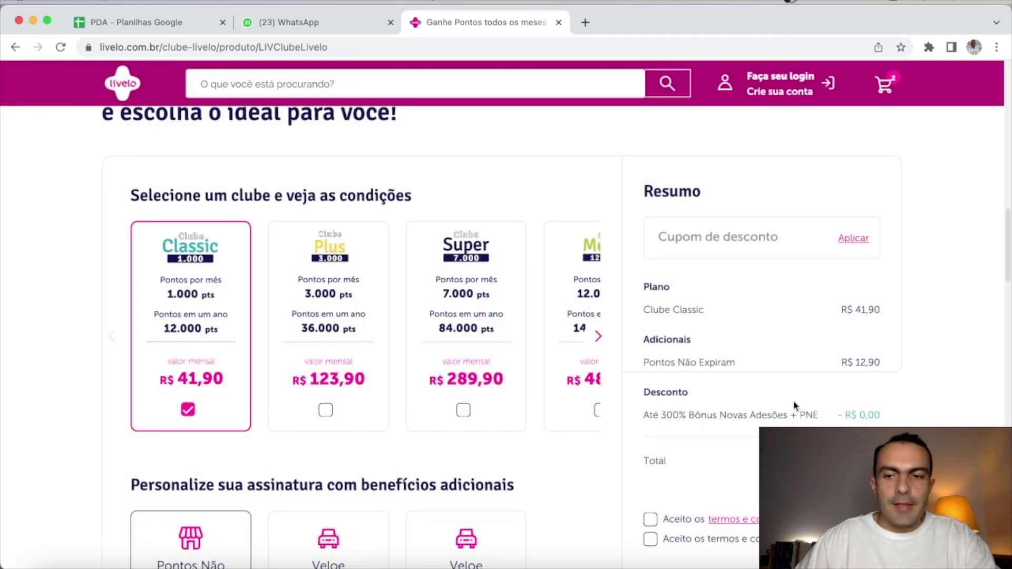
# Switch to the PDA spreadsheet and examine Clube Classic's monthly payment and points, including the bonus months 4, 8 and 12
pyautogui.click(142, 23)
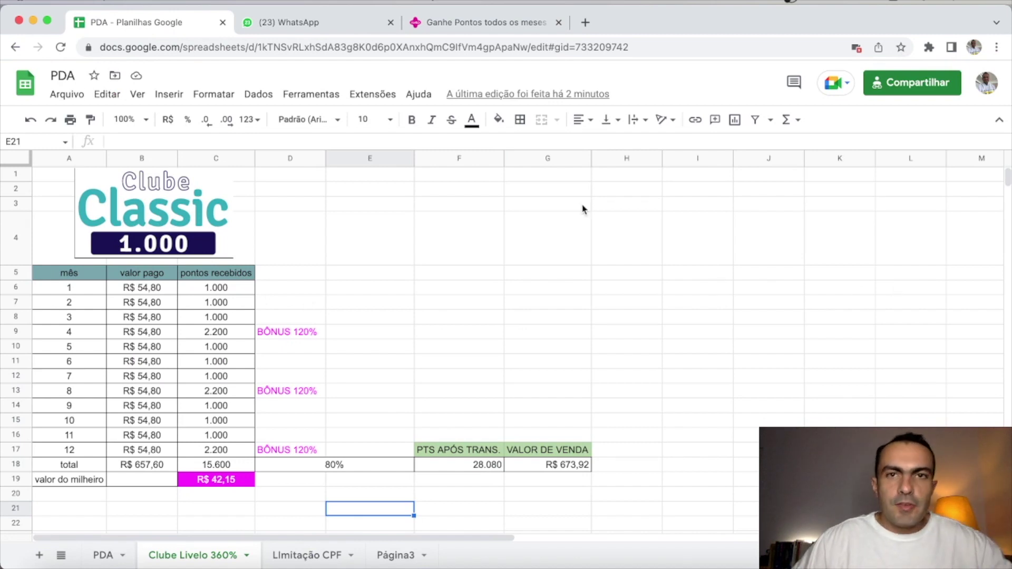
pyautogui.click(143, 287)
pyautogui.click(210, 293)
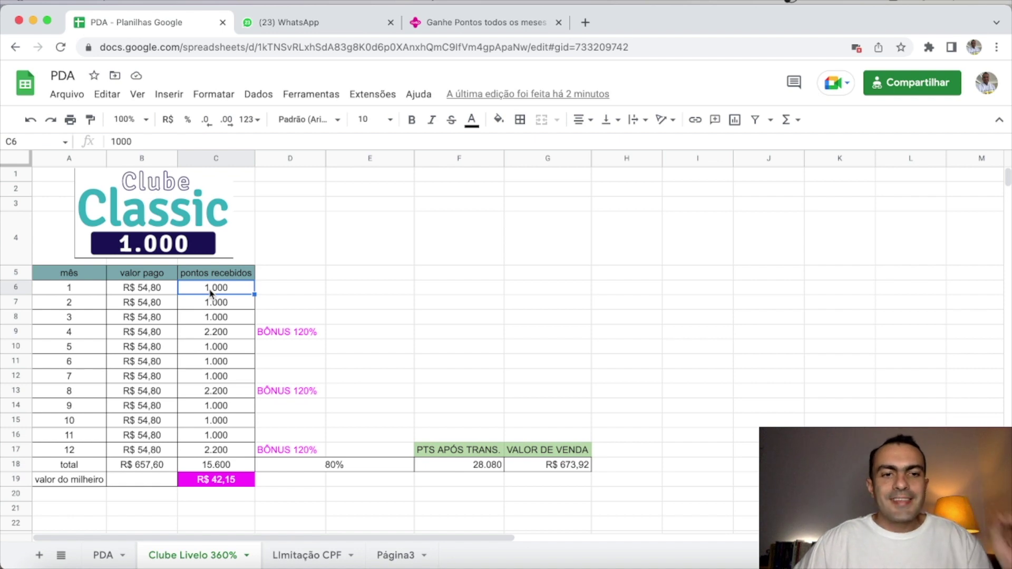
pyautogui.click(281, 339)
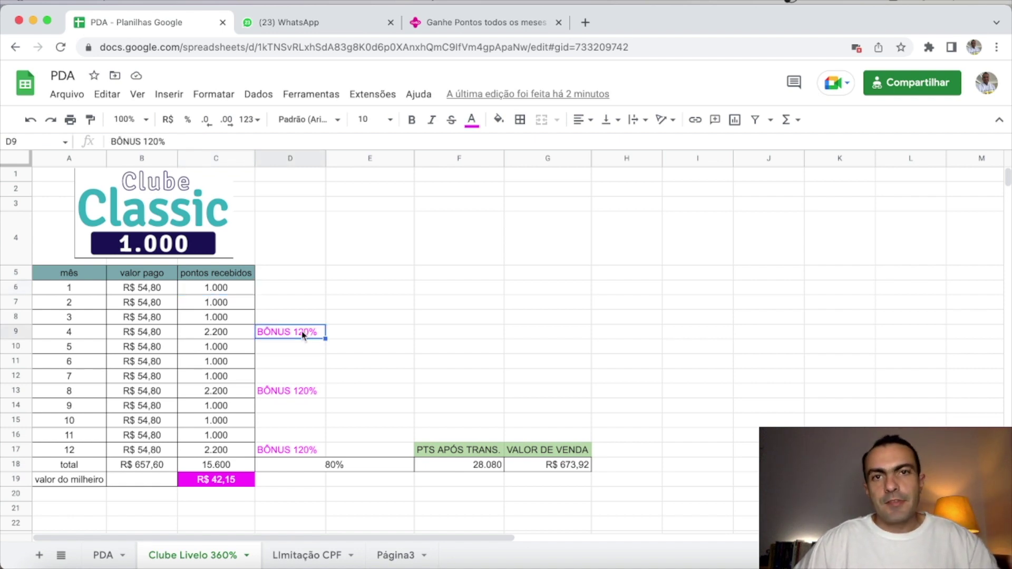
pyautogui.click(216, 338)
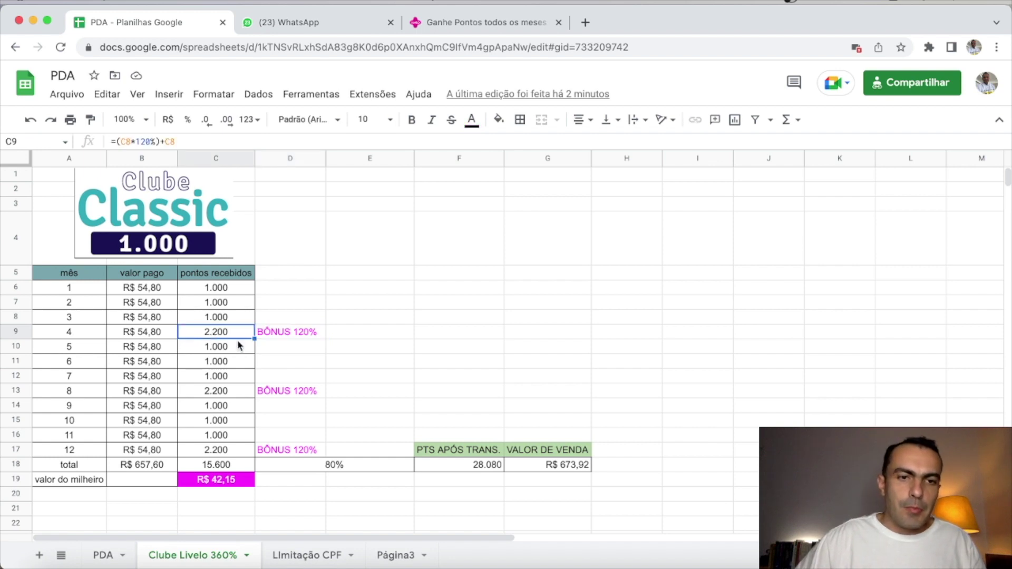
pyautogui.click(295, 392)
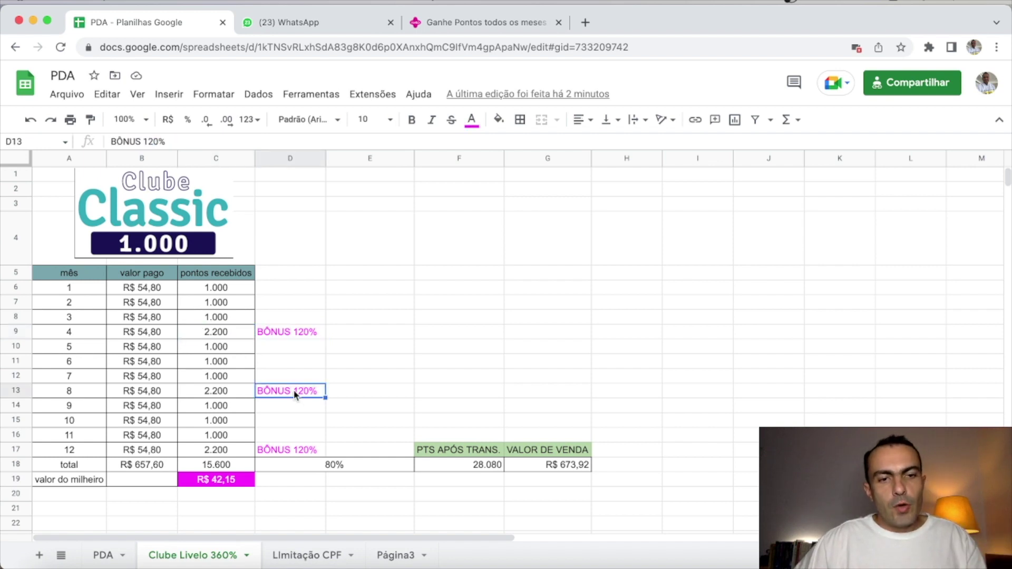
pyautogui.click(237, 390)
pyautogui.click(266, 450)
pyautogui.click(231, 441)
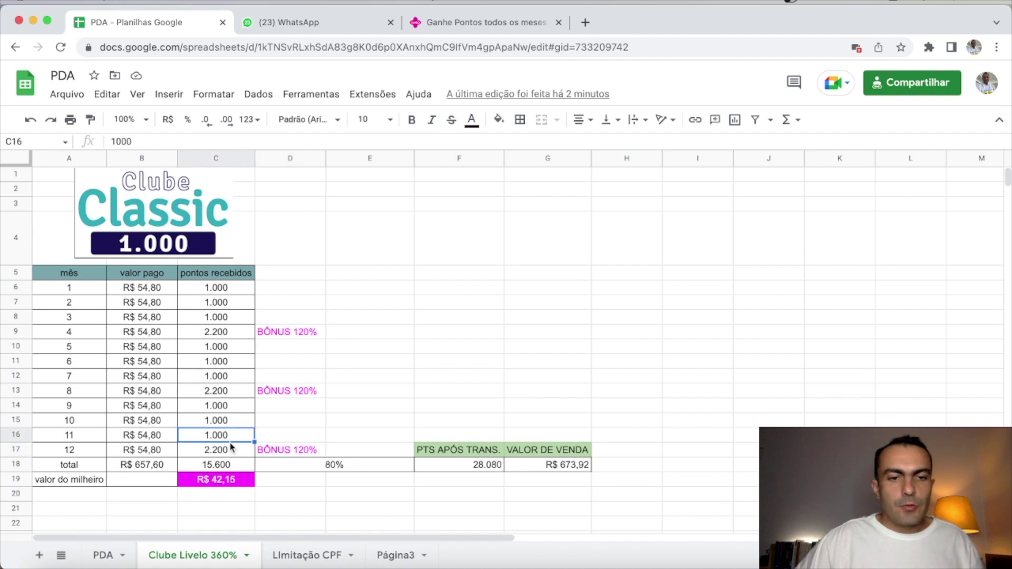
# Examine Clube Classic's total paid, total points, cost per thousand, transfer bonus, points after transfer and sale value
pyautogui.click(145, 467)
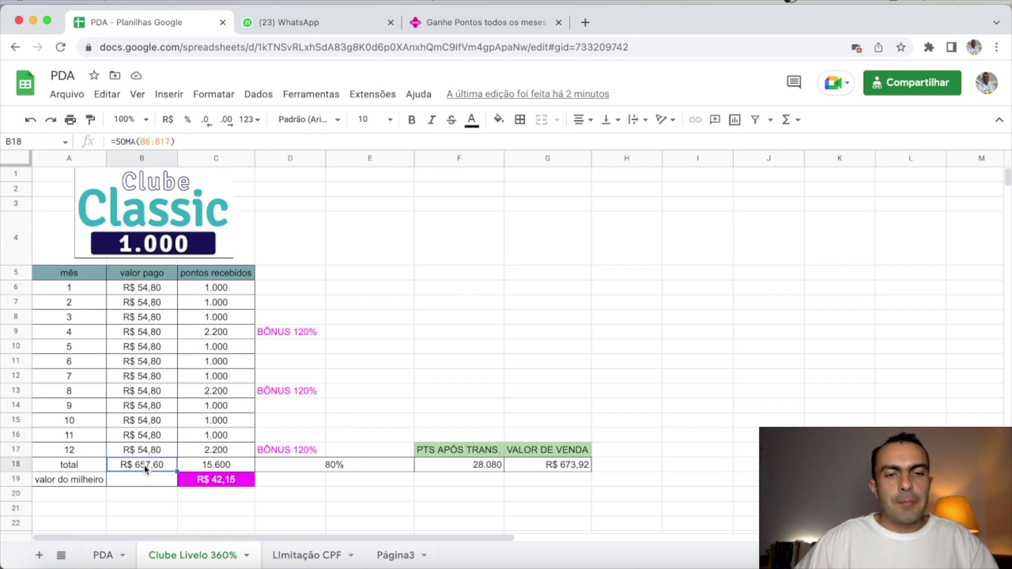
pyautogui.click(204, 470)
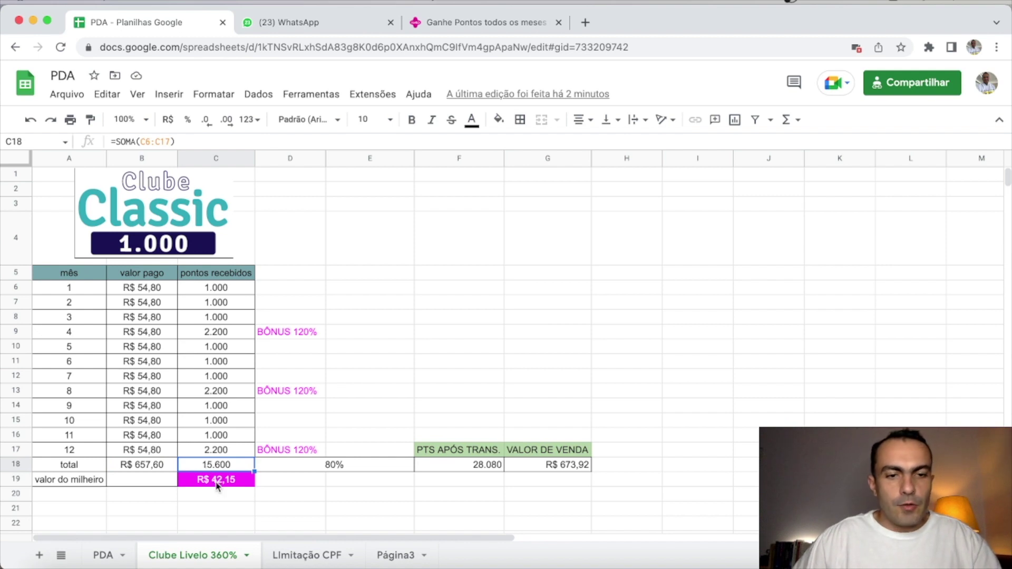
pyautogui.click(216, 481)
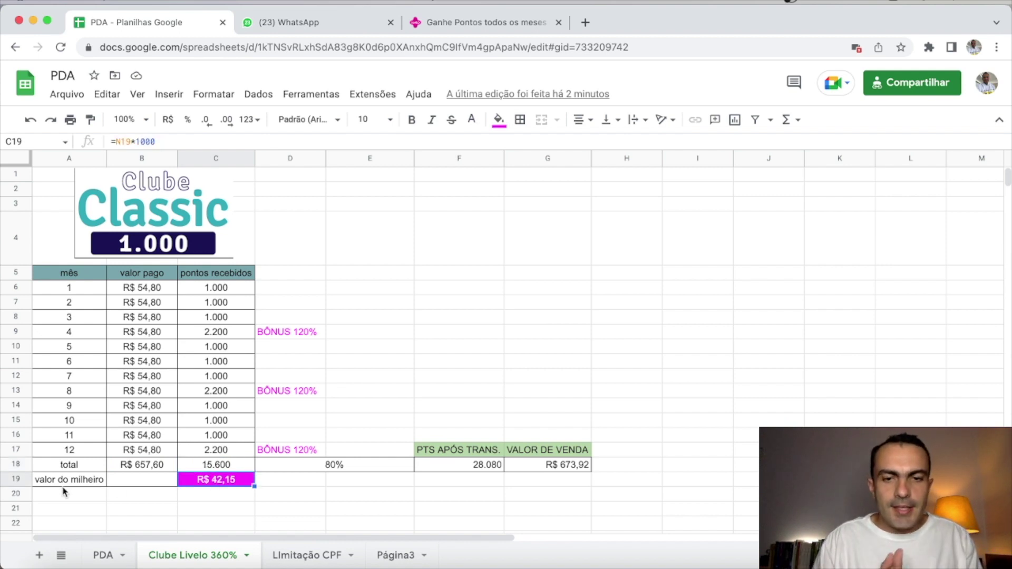
pyautogui.click(339, 468)
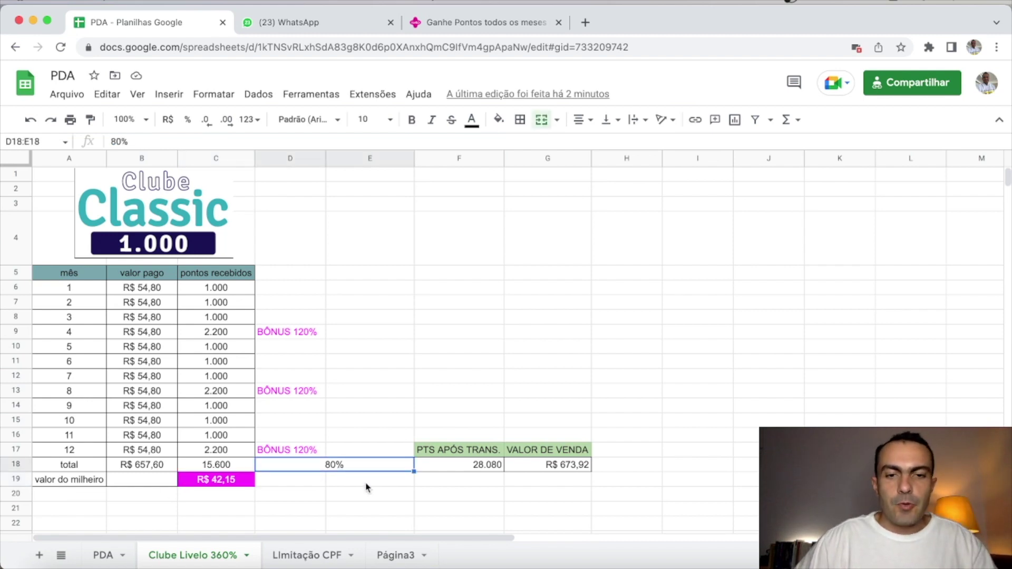
pyautogui.click(463, 471)
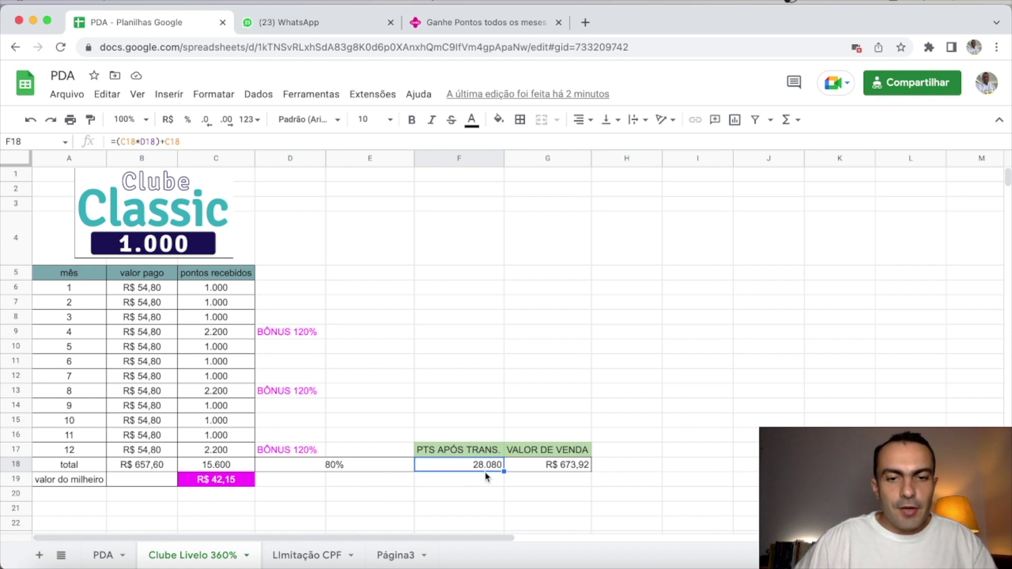
pyautogui.click(546, 470)
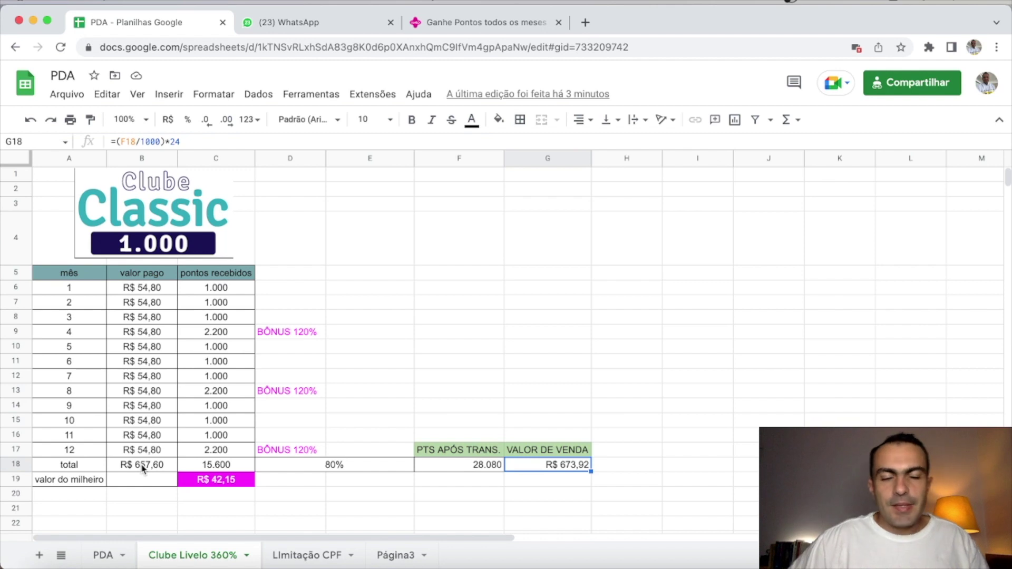
pyautogui.click(143, 469)
pyautogui.click(552, 469)
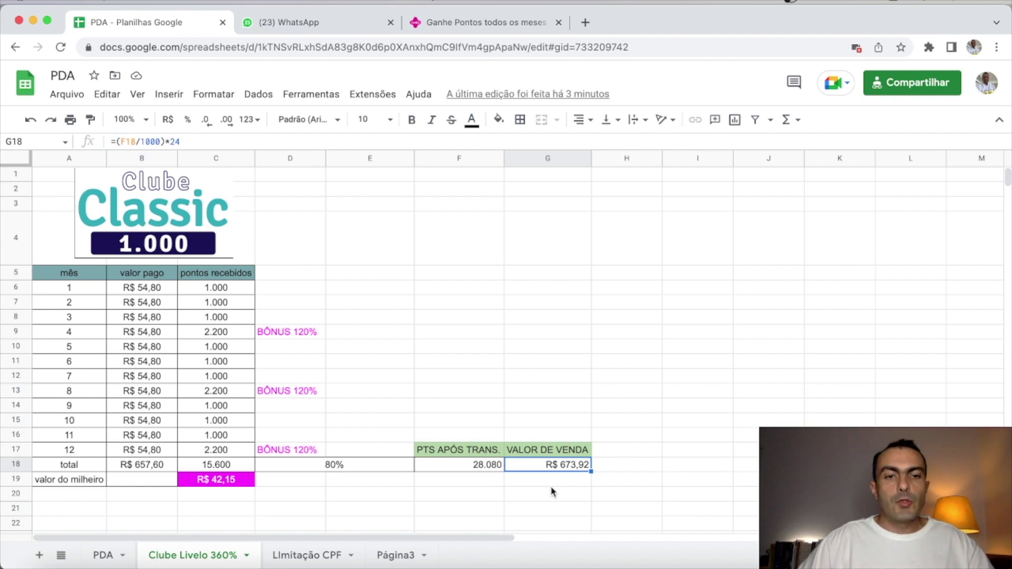
pyautogui.click(207, 481)
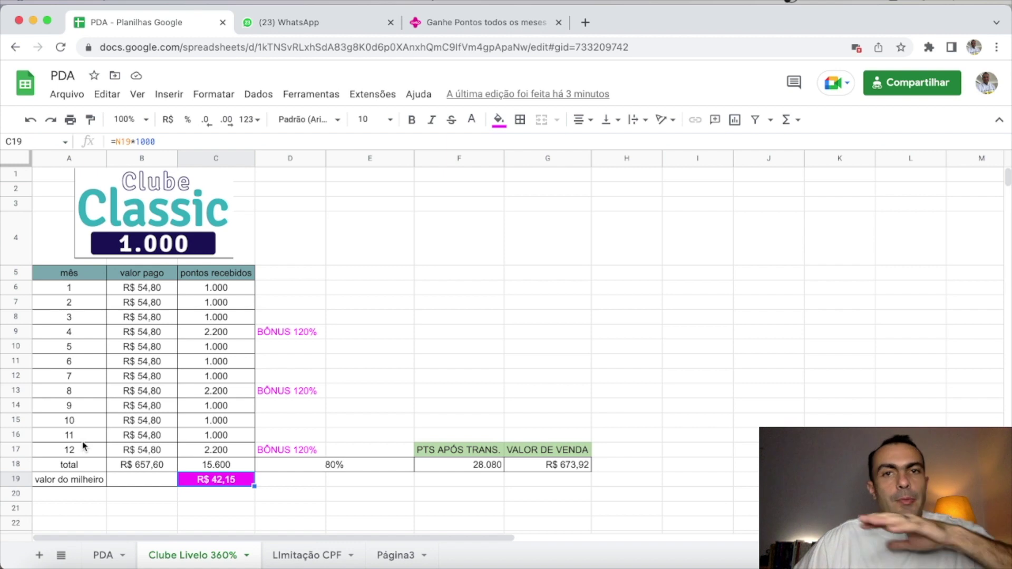
# Examine the Clube Plus 3.000 table: bonus months, total paid, transfer bonus, points after transfer, sale value and cost per thousand
pyautogui.scroll(-8, 83, 446)
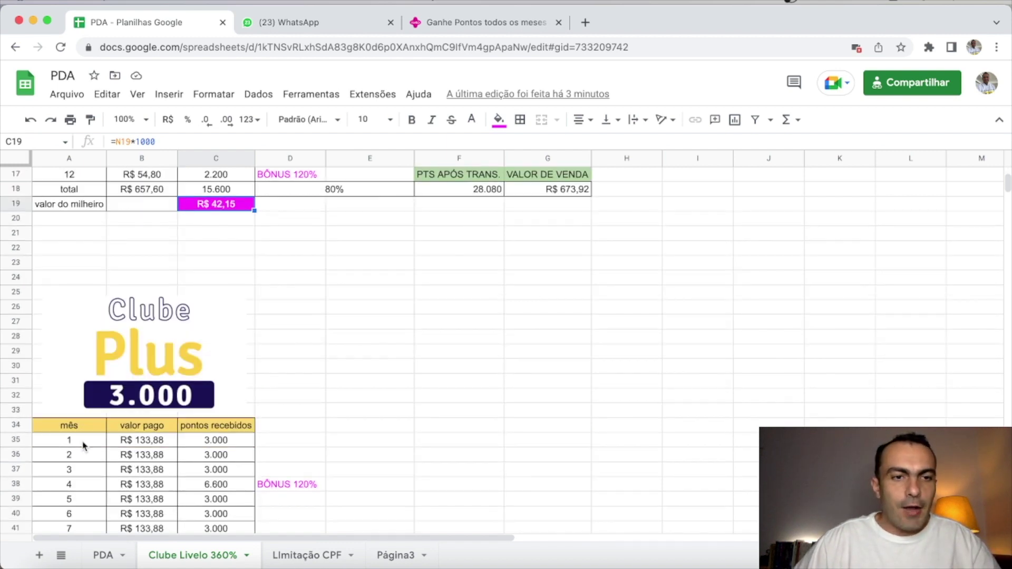
pyautogui.scroll(-1, 83, 446)
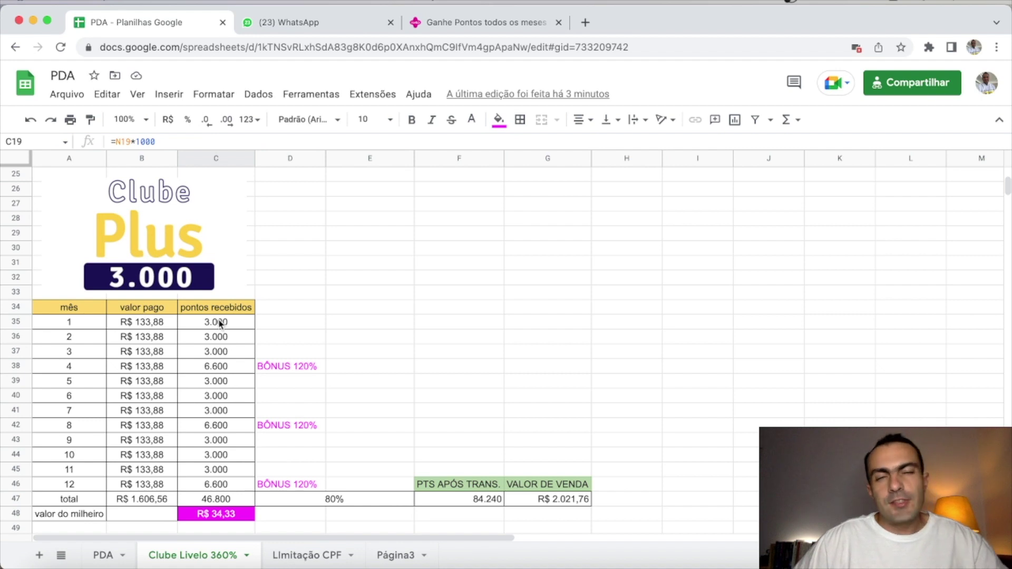
pyautogui.click(275, 369)
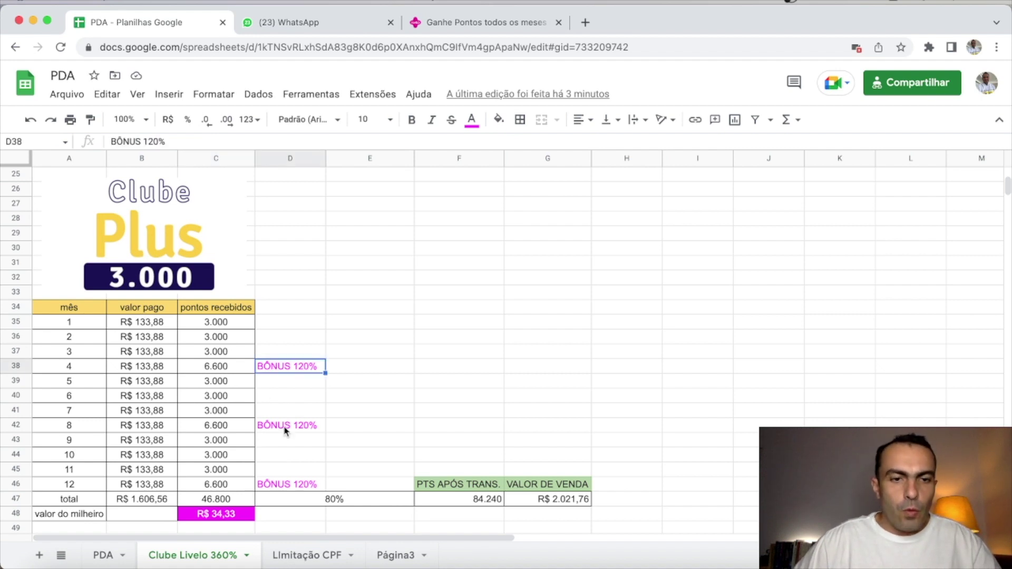
pyautogui.click(142, 503)
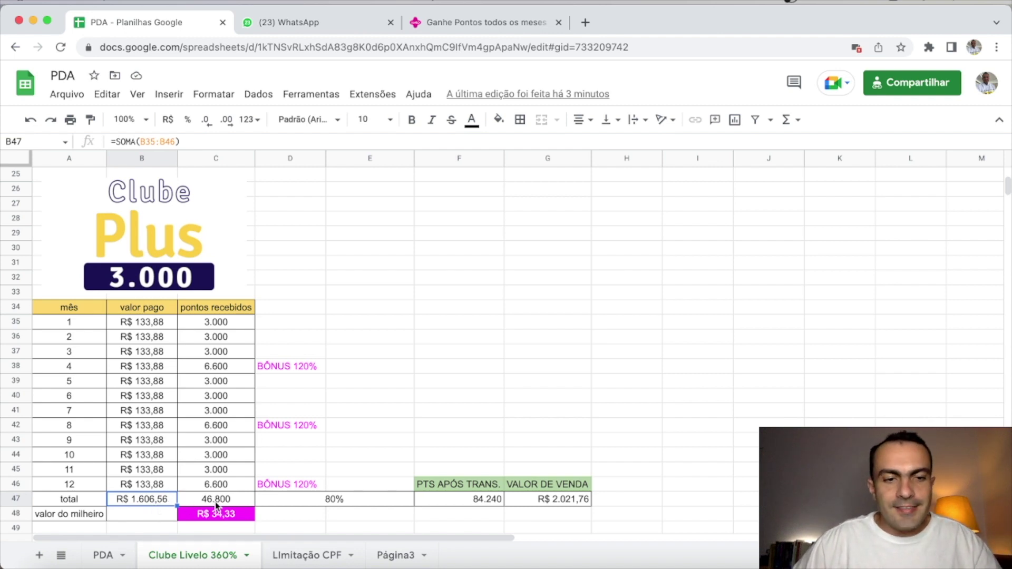
pyautogui.click(322, 500)
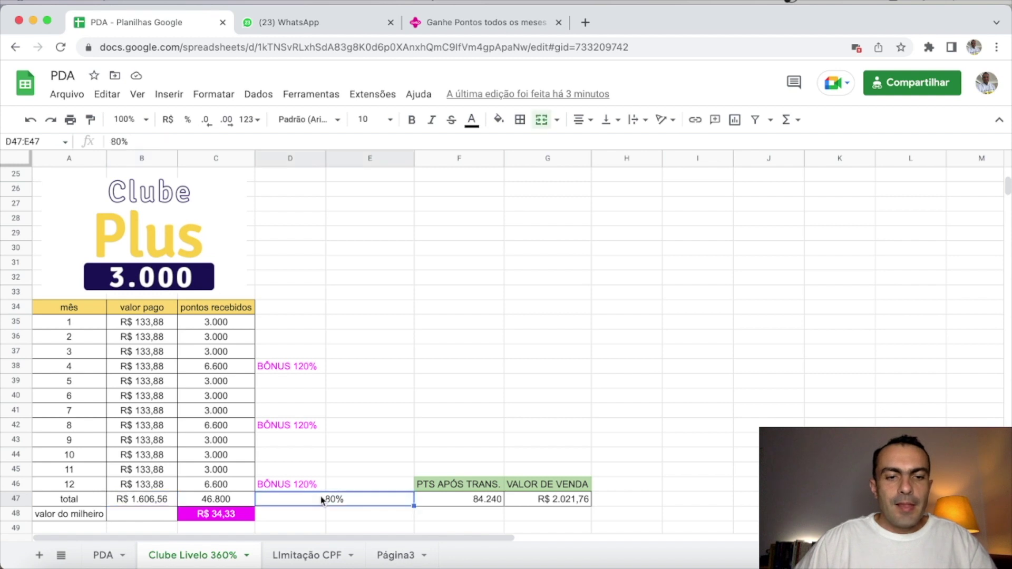
pyautogui.click(443, 501)
pyautogui.click(536, 500)
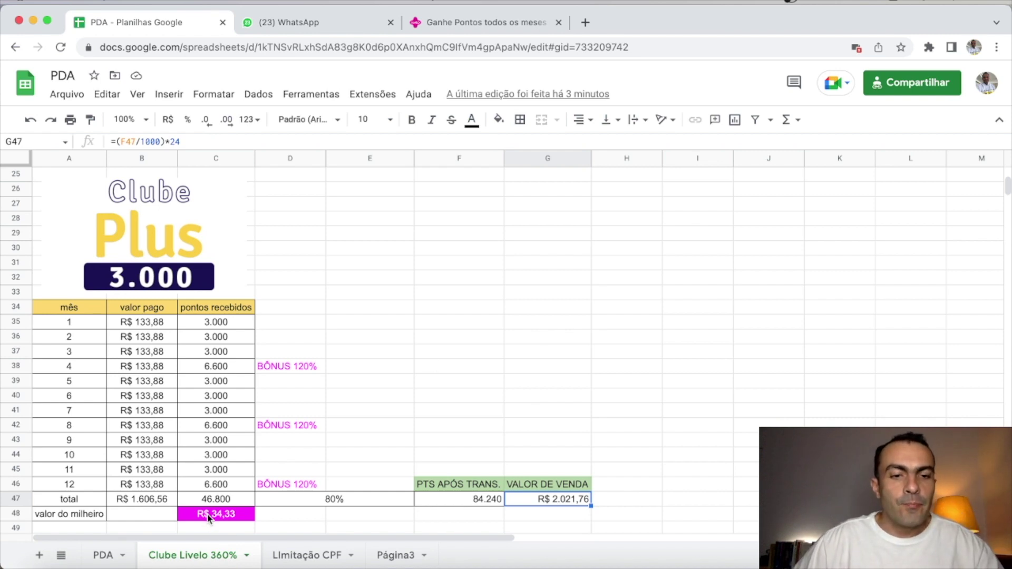
pyautogui.click(234, 515)
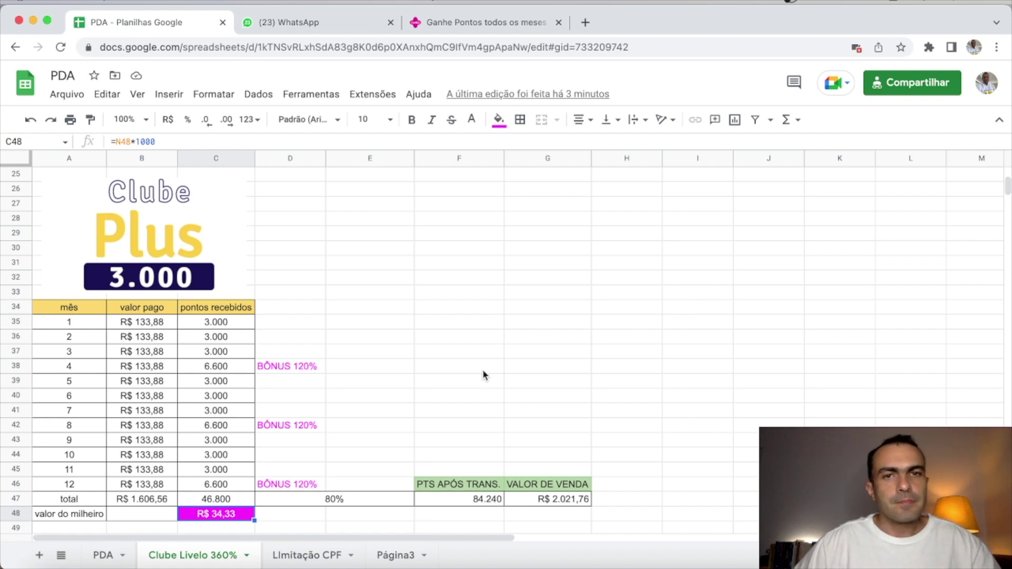
# Find the Clube Super 7.000 table, then switch to the Livelo page and select the Clube Super plan
pyautogui.scroll(-8, 483, 376)
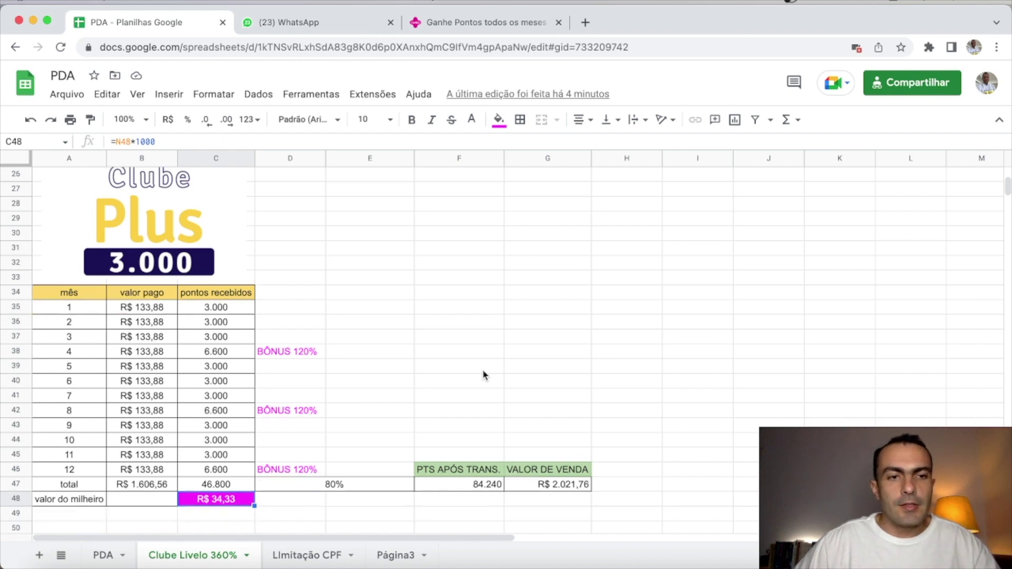
pyautogui.scroll(-3, 483, 375)
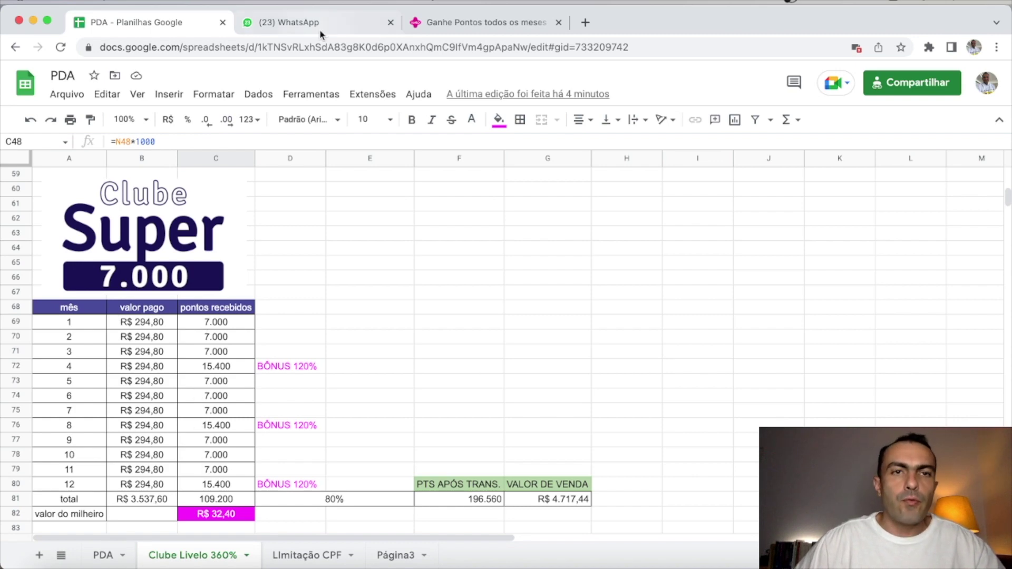
pyautogui.click(477, 23)
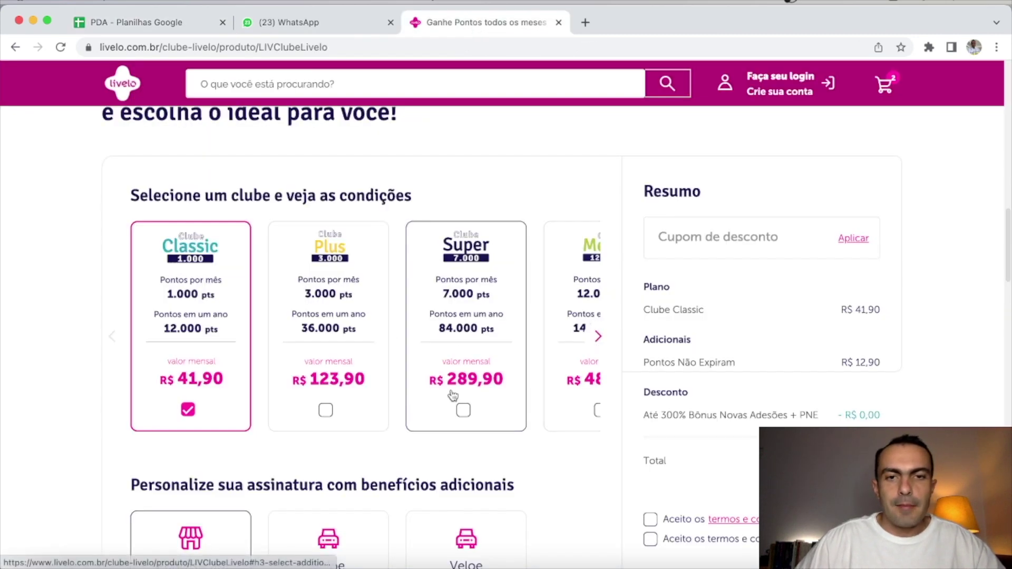
pyautogui.click(463, 411)
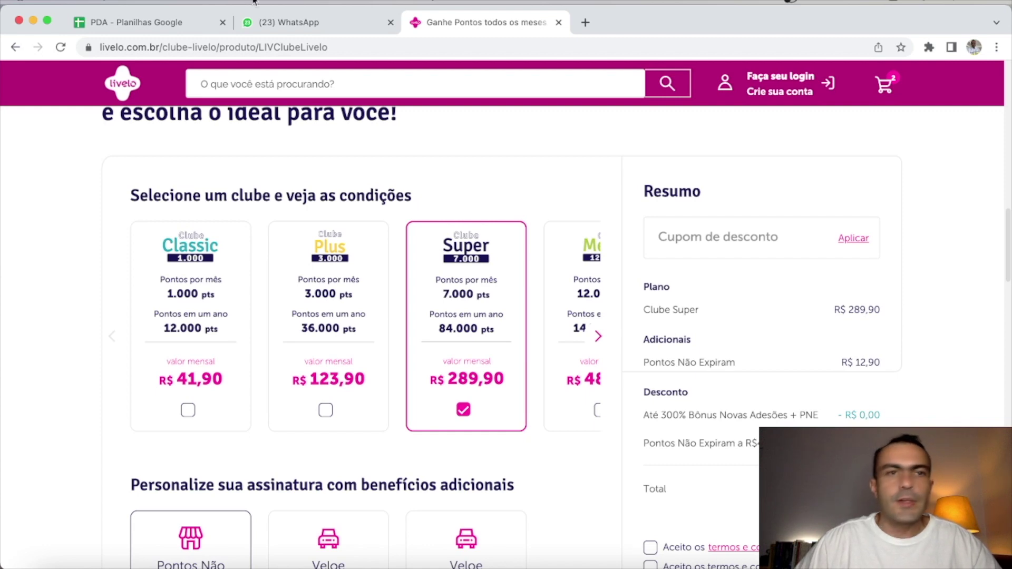
# Return to the PDA spreadsheet and examine Clube Super's transfer bonus, points after transfer and sale value
pyautogui.click(168, 22)
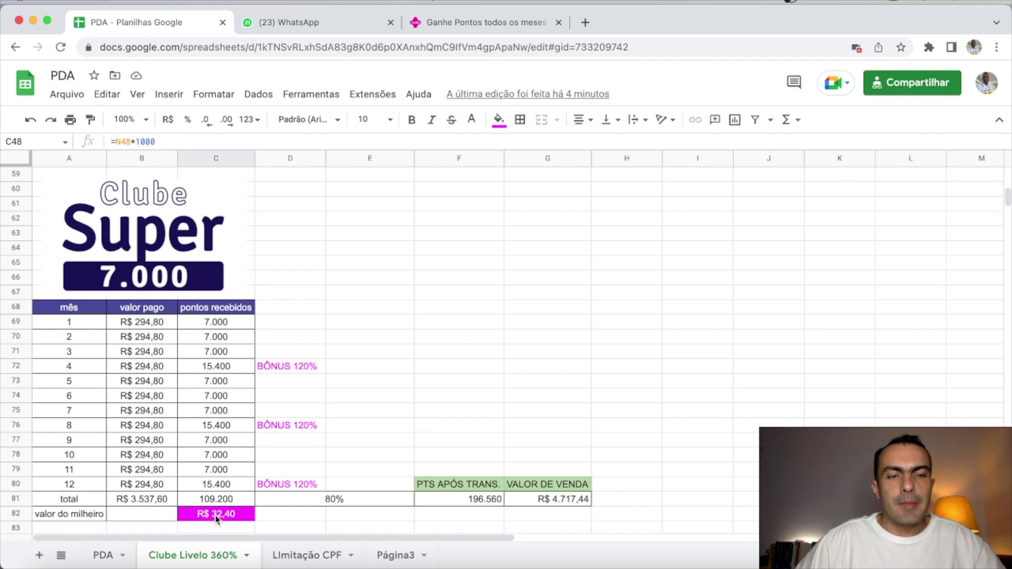
pyautogui.click(333, 499)
pyautogui.click(463, 501)
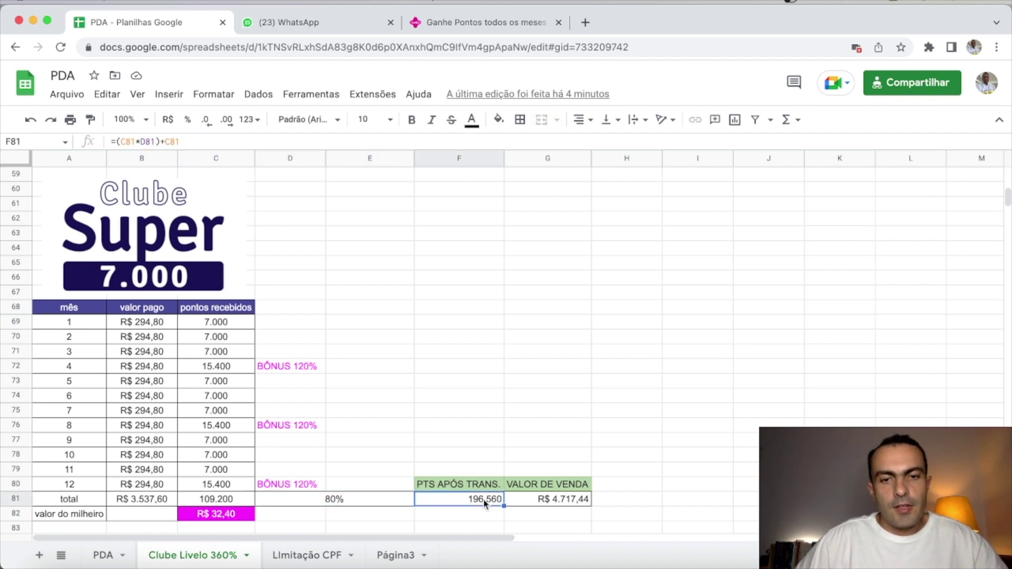
pyautogui.click(554, 502)
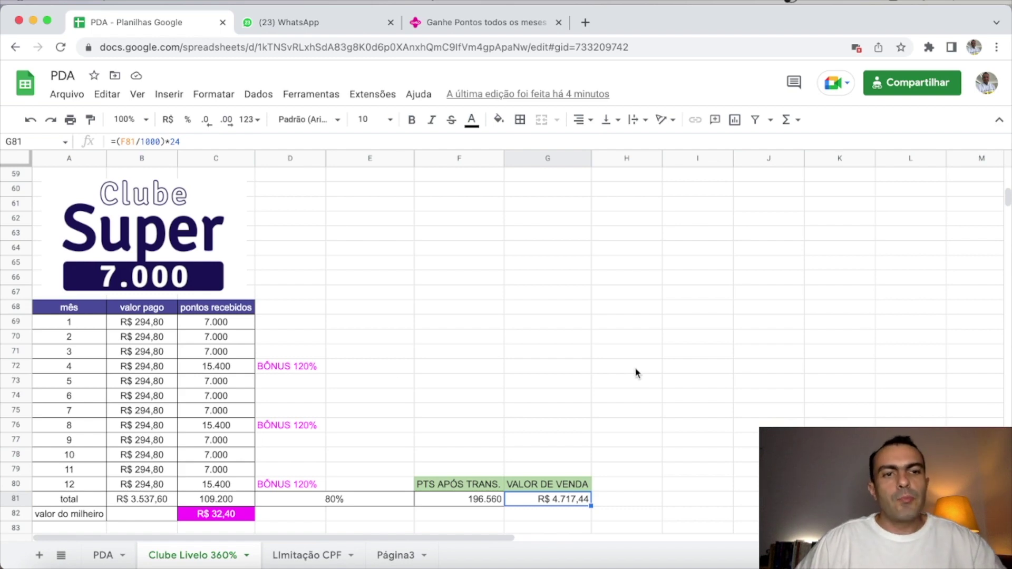
# Find the Clube Mega 12.000 table and examine the 120% bonus entries in months 4, 8 and 12
pyautogui.scroll(-8, 636, 373)
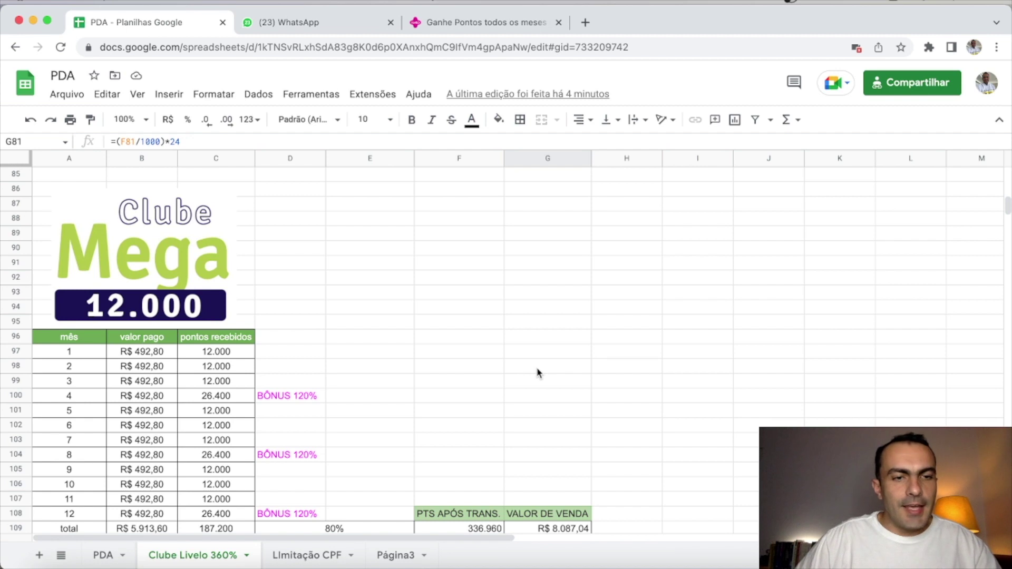
pyautogui.click(459, 398)
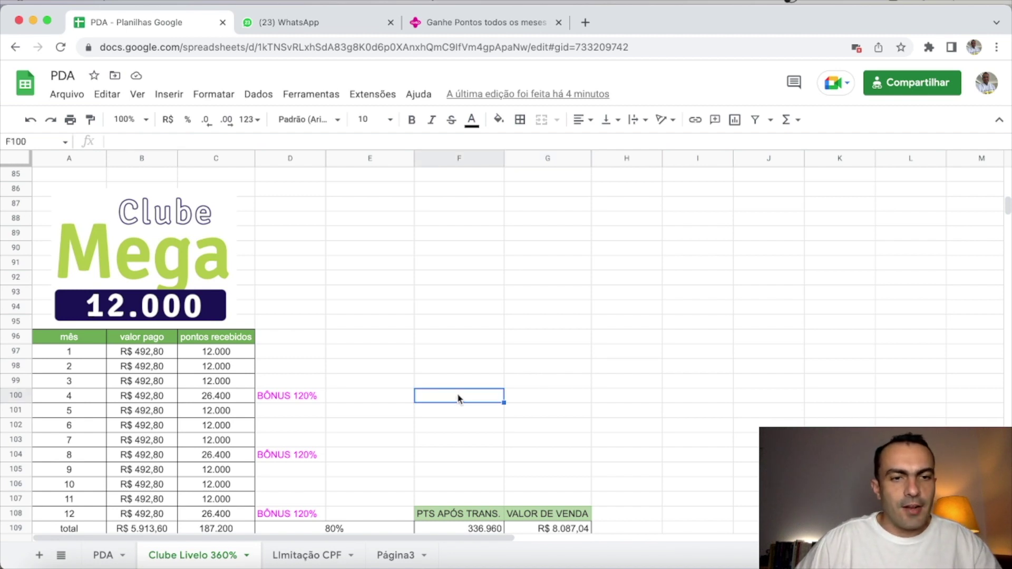
pyautogui.scroll(-1, 459, 398)
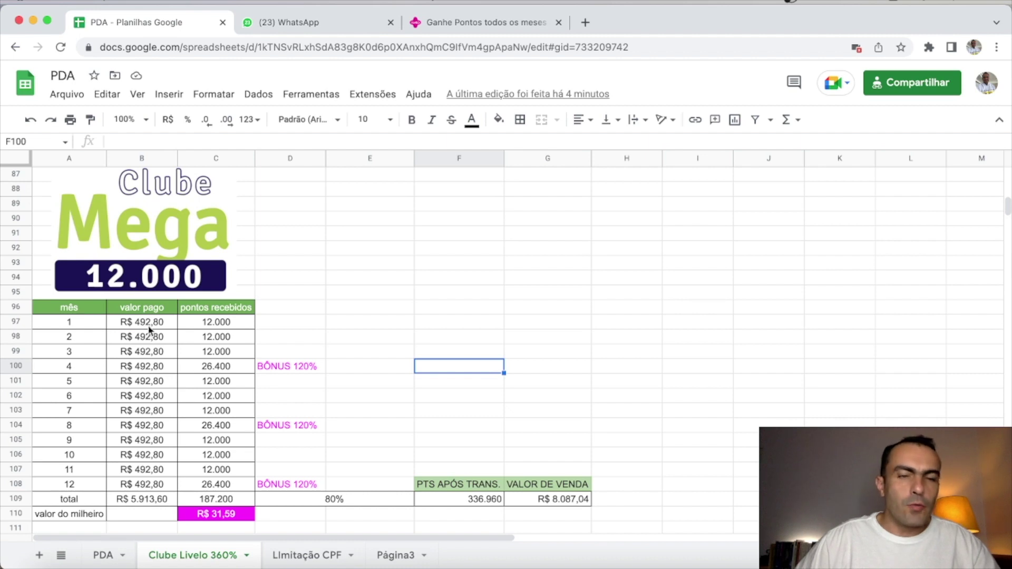
pyautogui.click(305, 367)
pyautogui.click(295, 430)
pyautogui.click(289, 486)
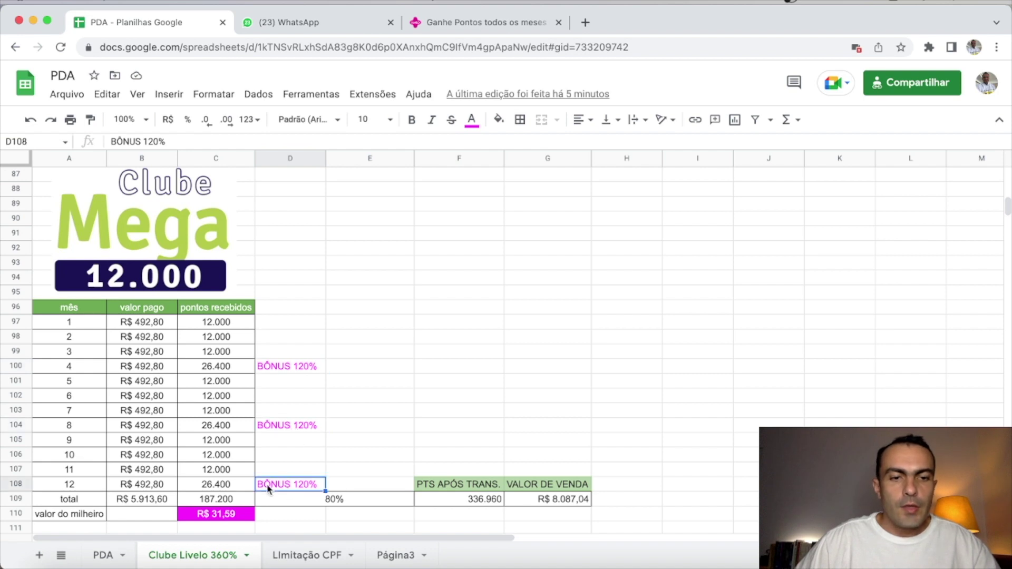
# Examine Clube Mega's total paid, total points, transfer bonus, points after transfer and sale value
pyautogui.click(135, 502)
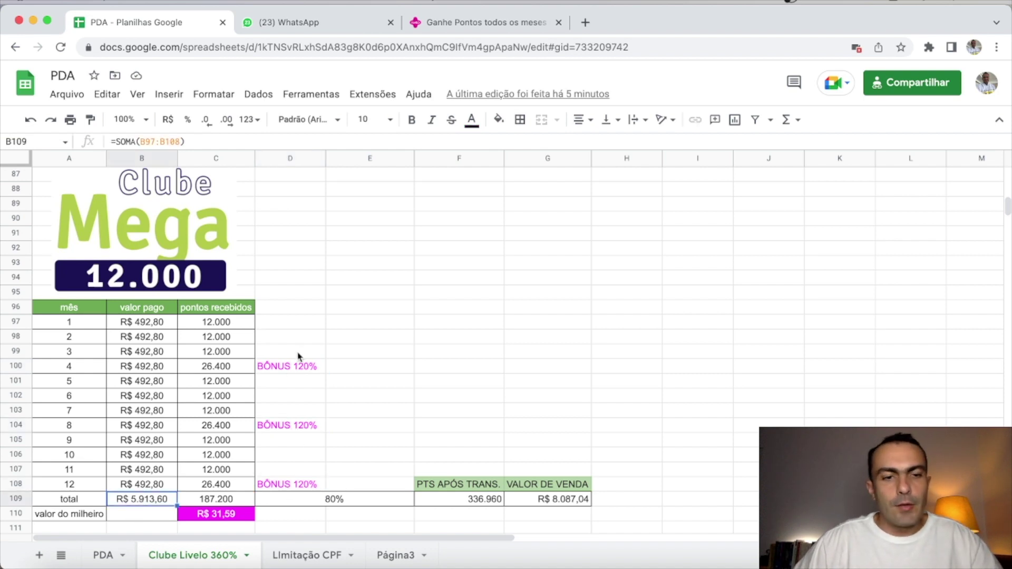
pyautogui.click(224, 499)
pyautogui.click(317, 499)
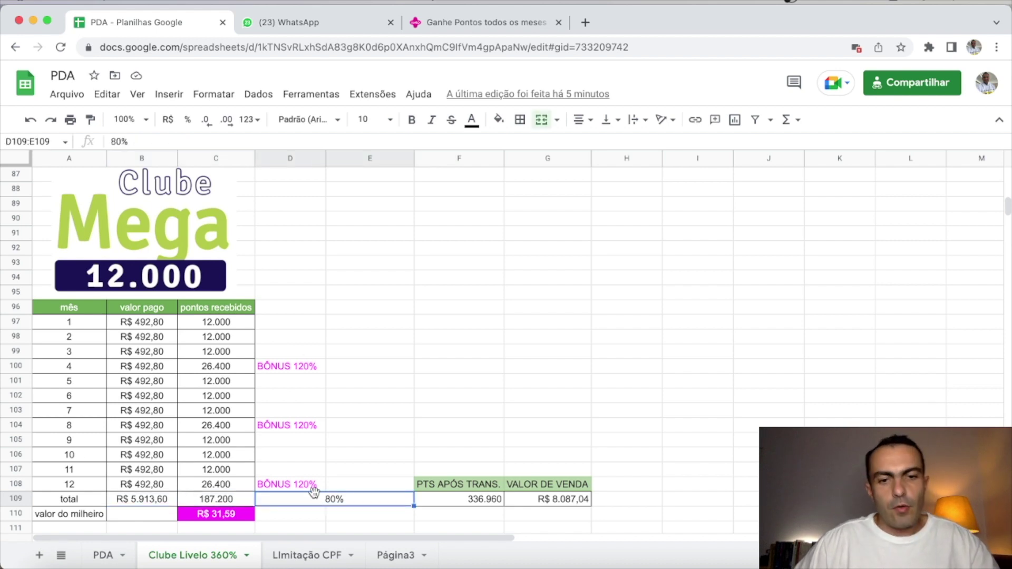
pyautogui.click(460, 502)
pyautogui.click(572, 505)
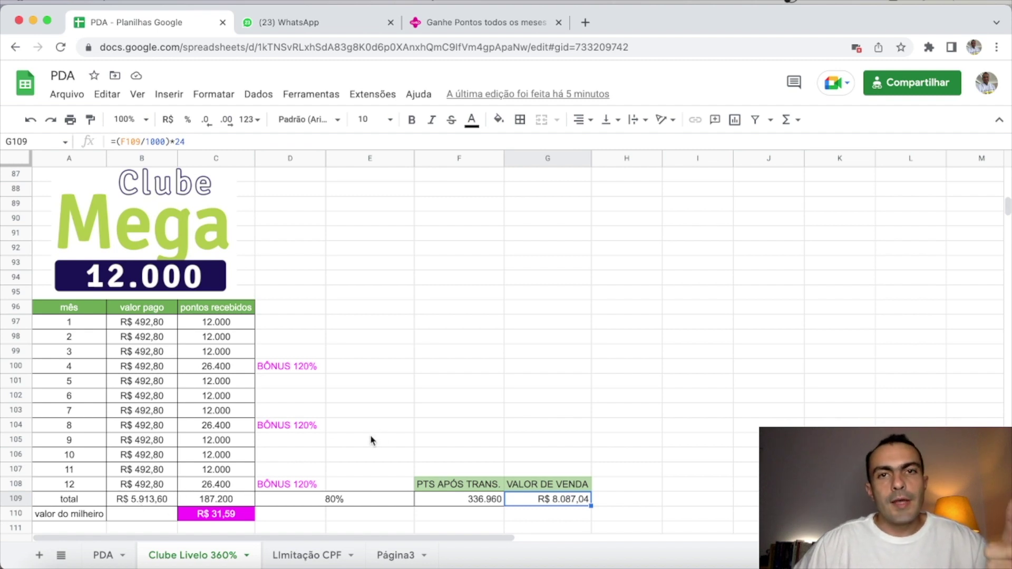
# Check Clube Mega's cost per thousand against its bonus entries across all twelve months
pyautogui.click(207, 515)
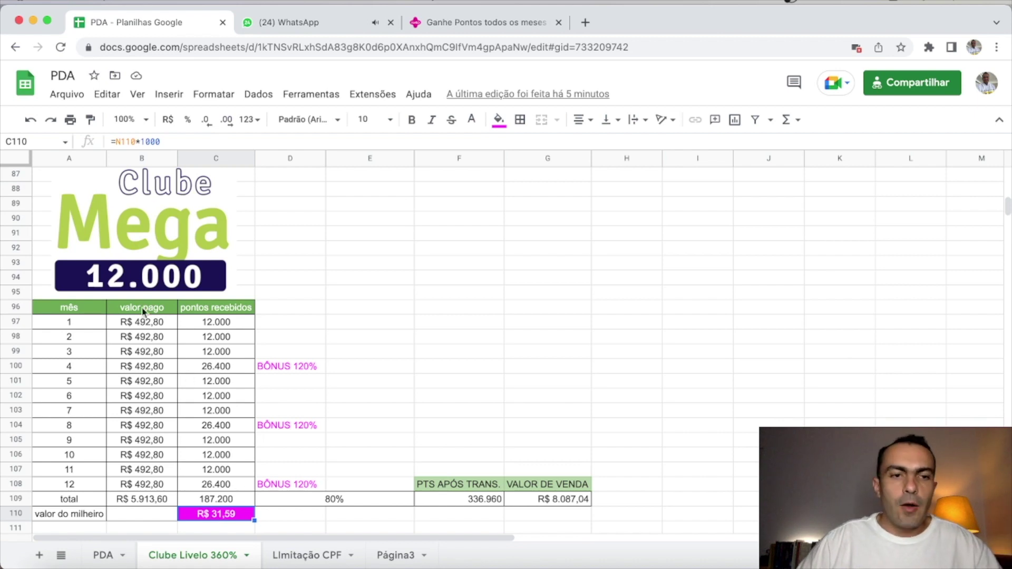
pyautogui.click(286, 485)
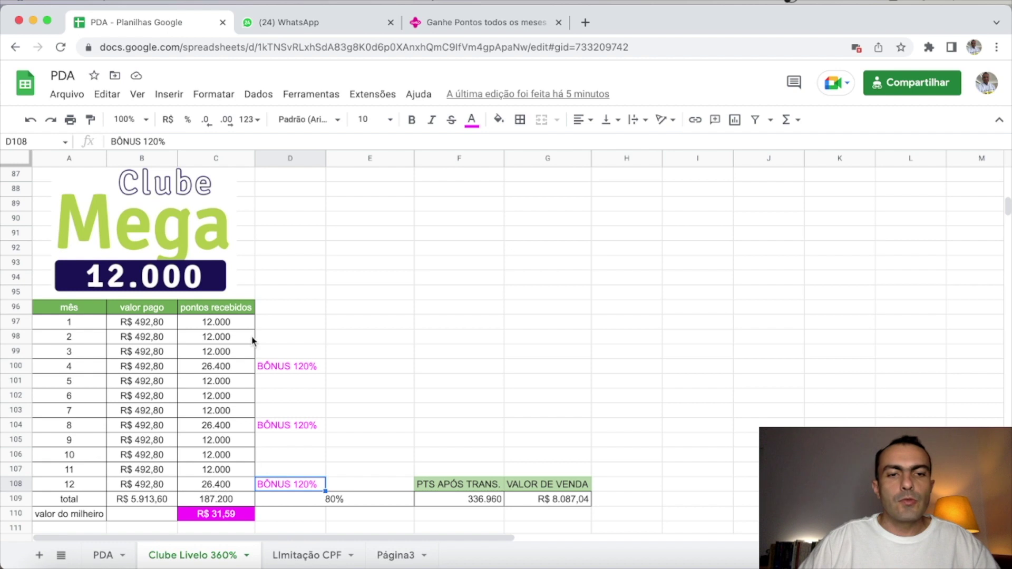
pyautogui.moveTo(274, 321); pyautogui.dragTo(301, 484)
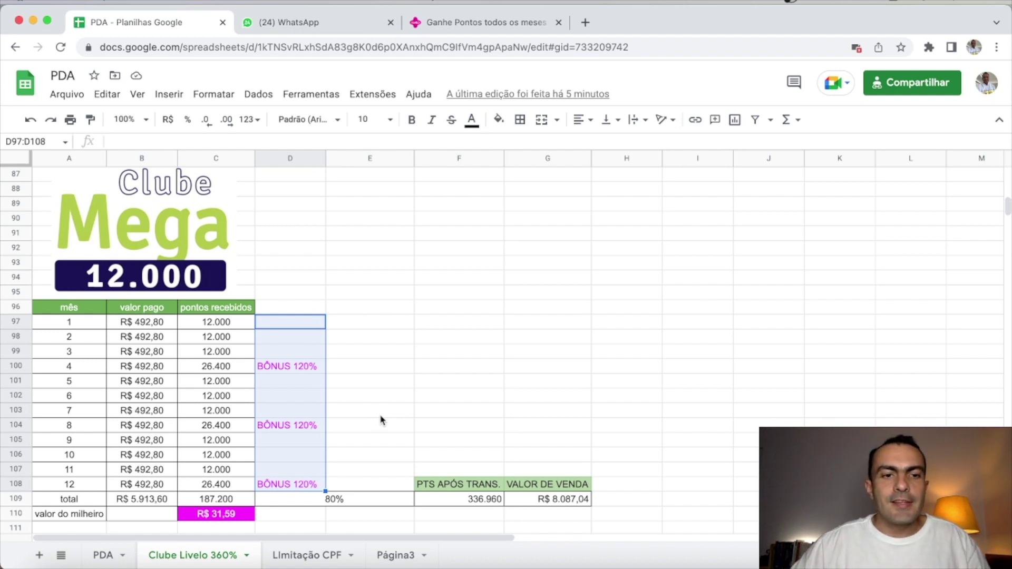
pyautogui.click(230, 516)
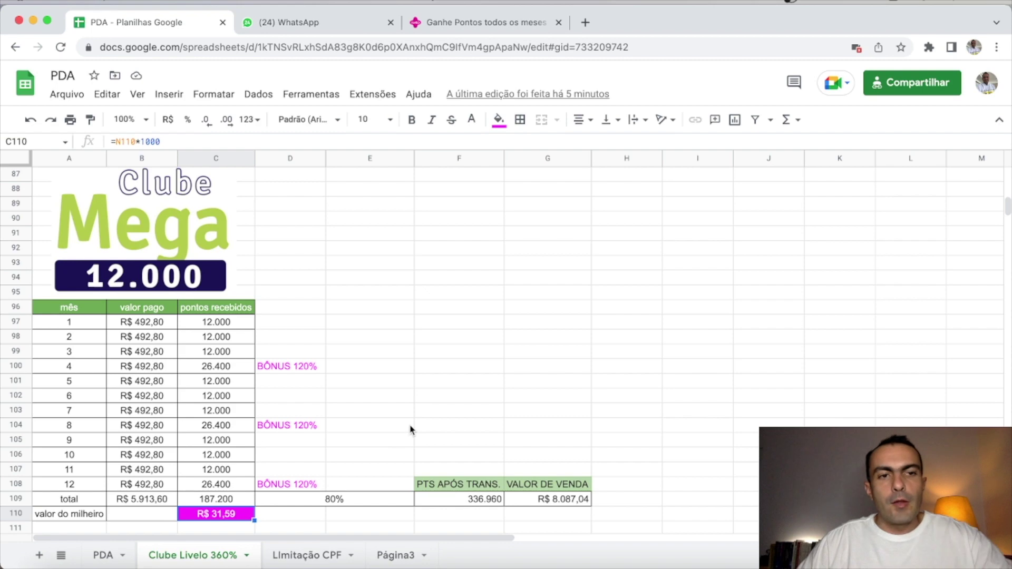
# Go back to the Clube Classic 1.000 table and examine its cost per thousand for comparison with Clube Mega
pyautogui.scroll(-20, 382, 383)
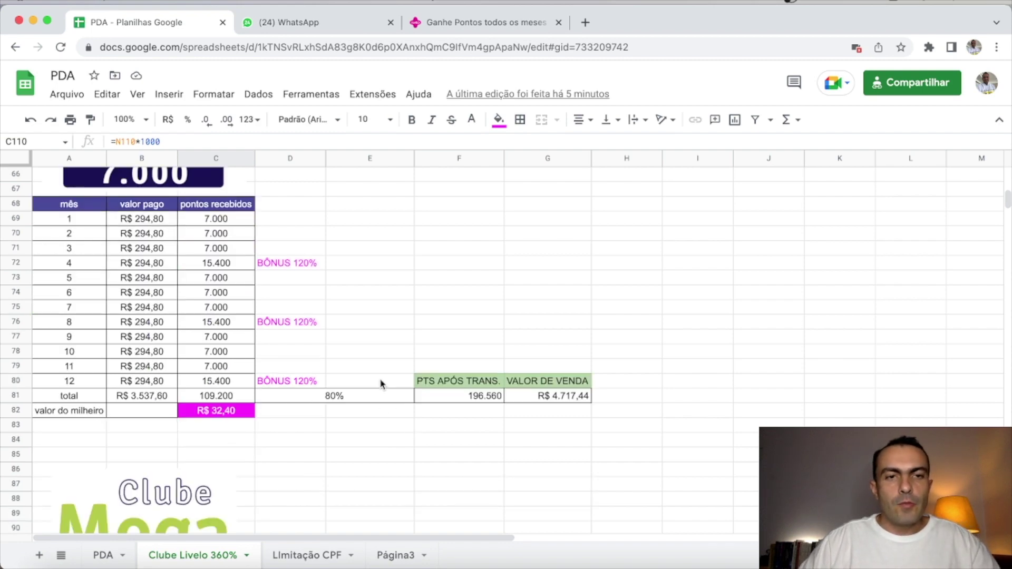
pyautogui.scroll(20, 382, 383)
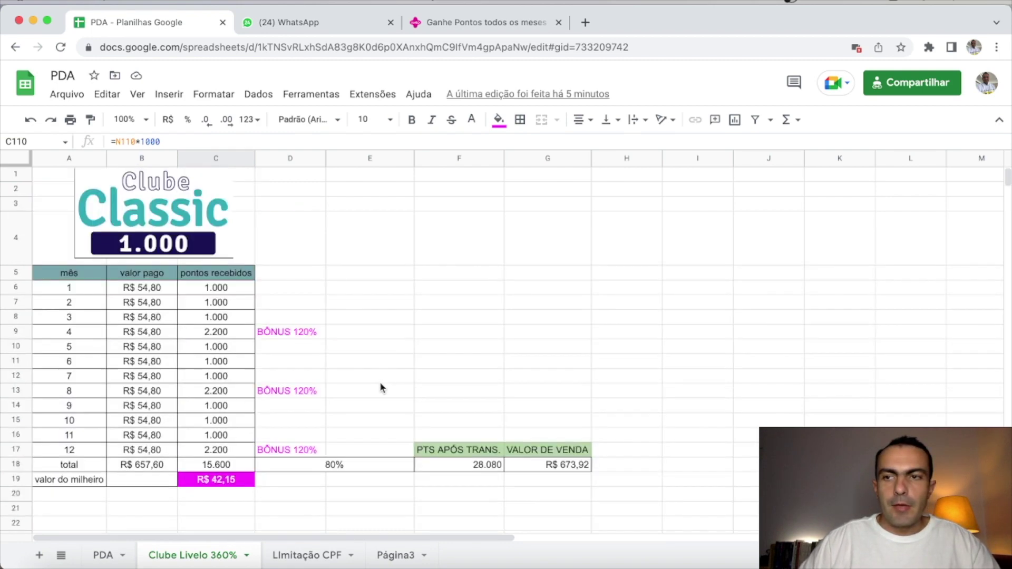
pyautogui.click(216, 483)
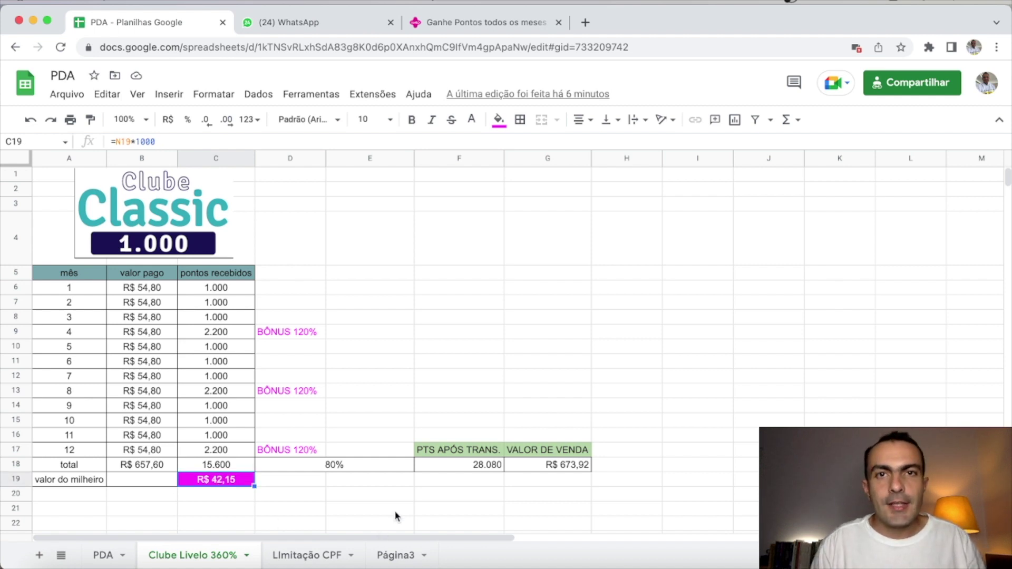